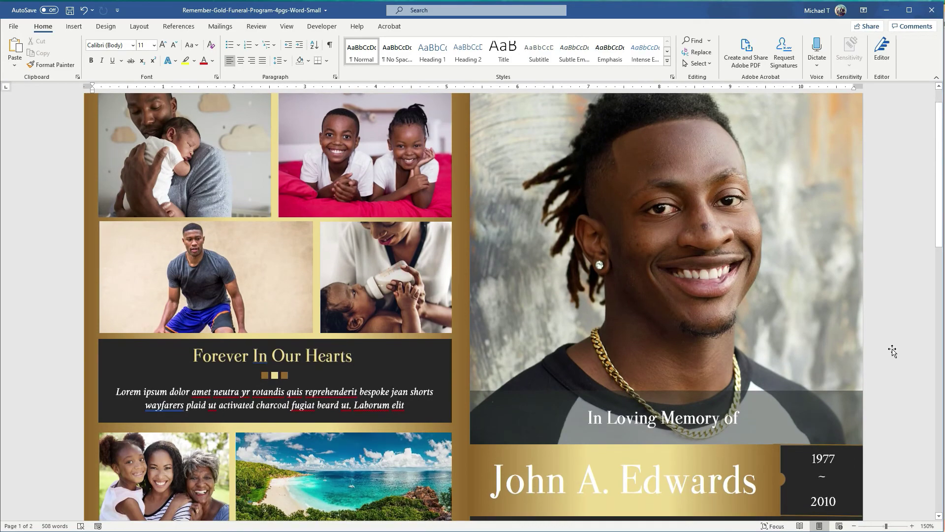
Select the first placeholder biography paragraph under The Lasting Memory on page 2 of the funeral program
{"action": "scroll", "coordinate": [894, 342], "scroll_direction": "down", "scroll_amount": 5}
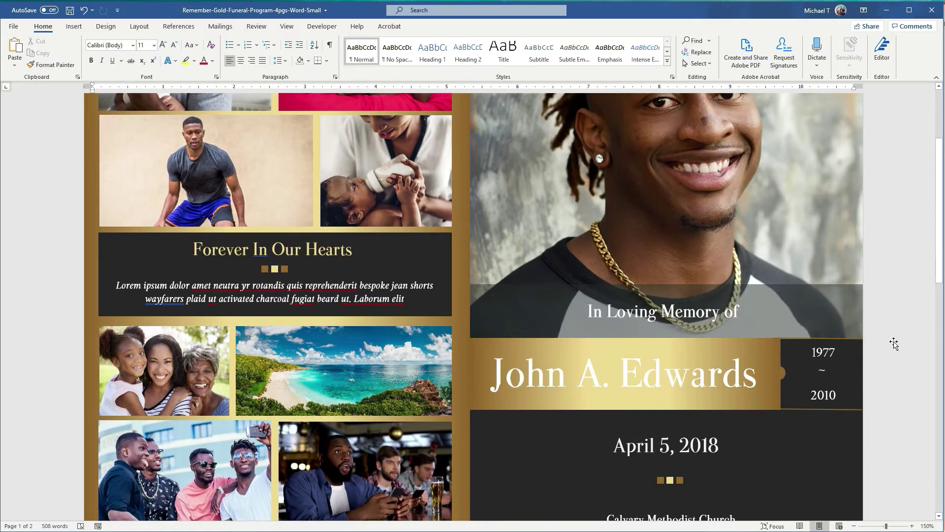
{"action": "scroll", "coordinate": [894, 342], "scroll_direction": "down", "scroll_amount": 7}
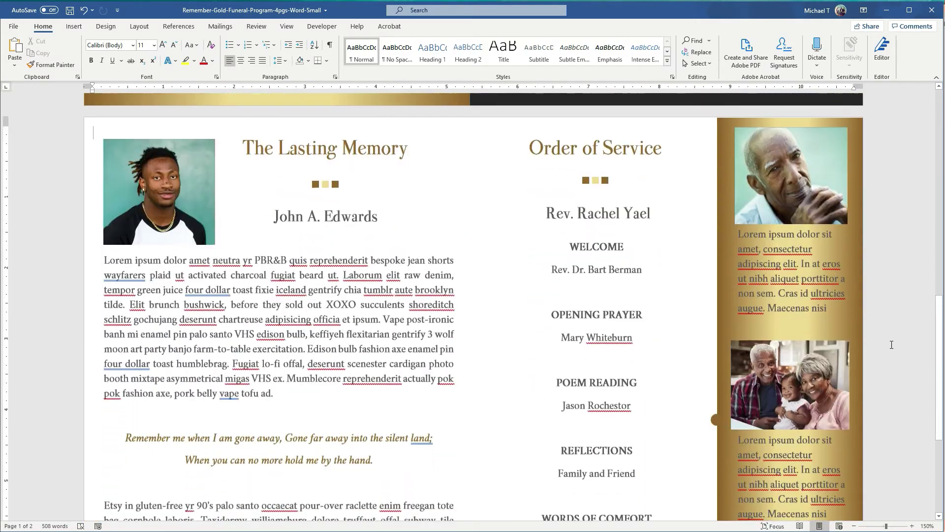
{"action": "scroll", "coordinate": [891, 345], "scroll_direction": "up", "scroll_amount": 1}
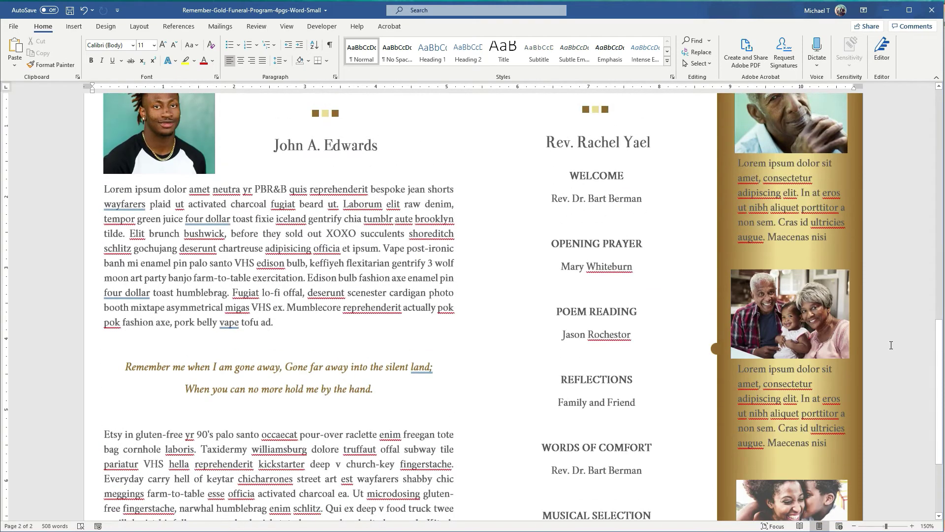
{"action": "scroll", "coordinate": [892, 346], "scroll_direction": "up", "scroll_amount": 2}
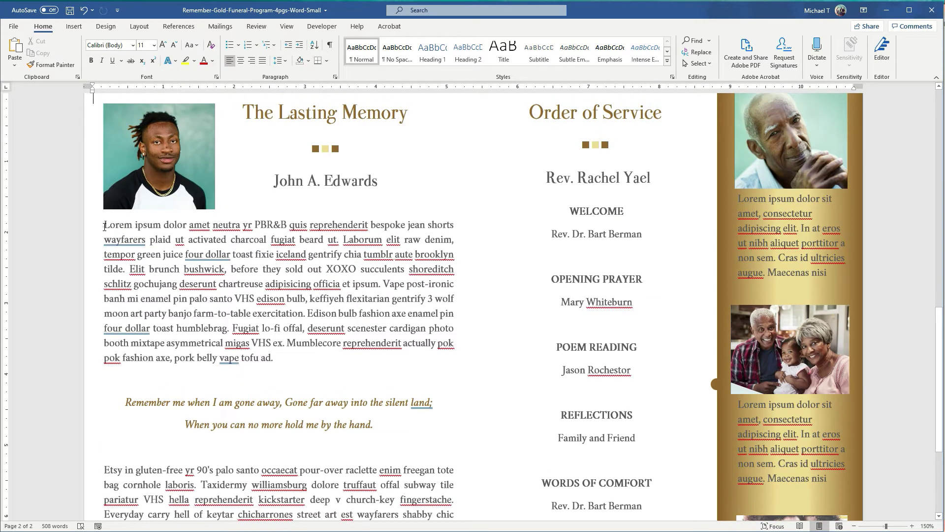
{"action": "left_click_drag", "start_coordinate": [104, 227], "coordinate": [277, 361]}
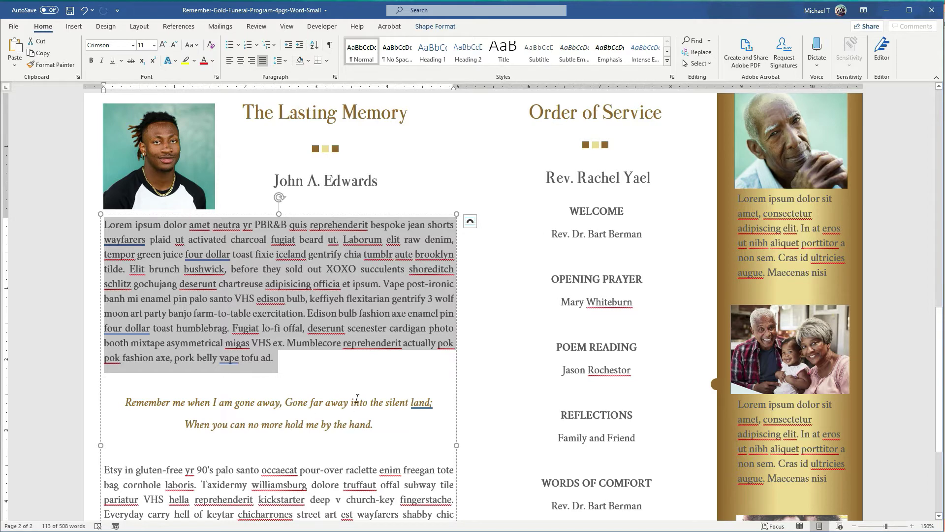
{"action": "scroll", "coordinate": [358, 398], "scroll_direction": "down", "scroll_amount": 2}
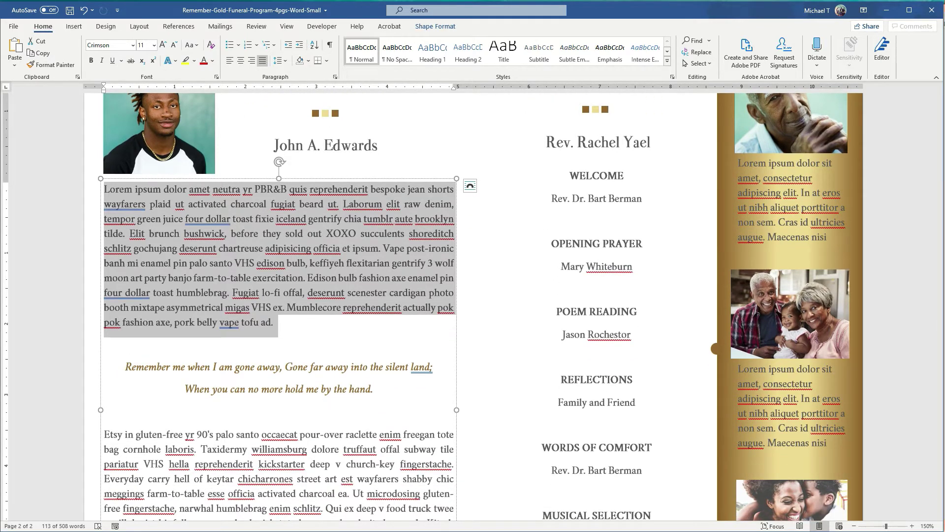
Open the Text document from the Files folder and copy its first two paragraphs, from "Folly words" to "share court balls."
{"action": "key", "text": "alt+Tab"}
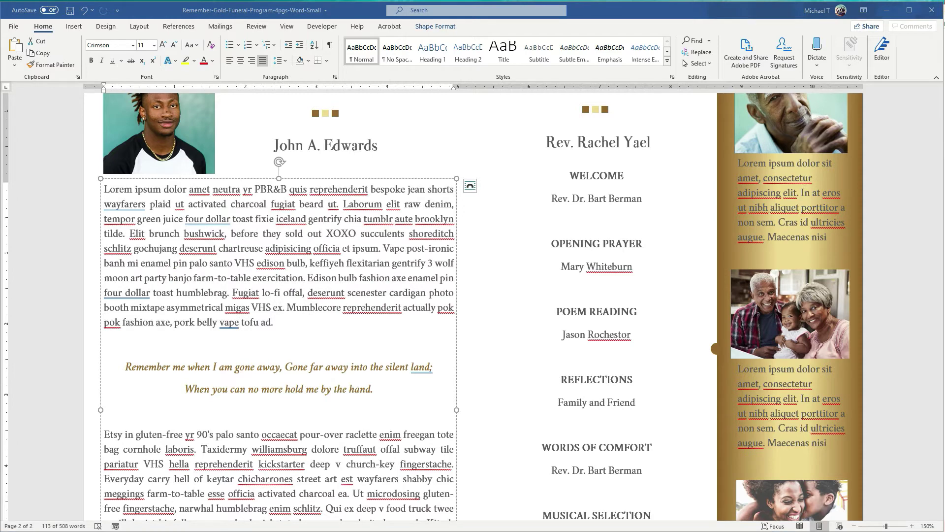
{"action": "left_click_drag", "start_coordinate": [0, 177], "coordinate": [212, 178]}
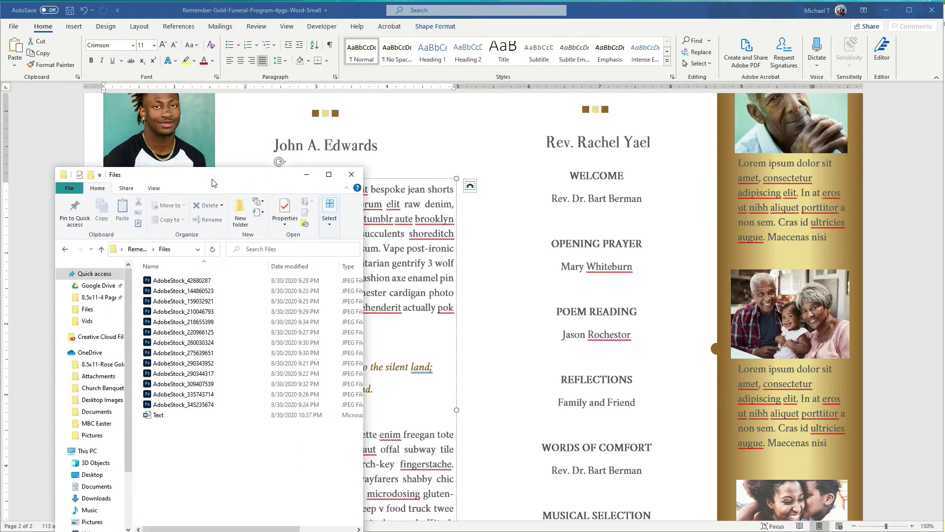
{"action": "double_click", "coordinate": [156, 417]}
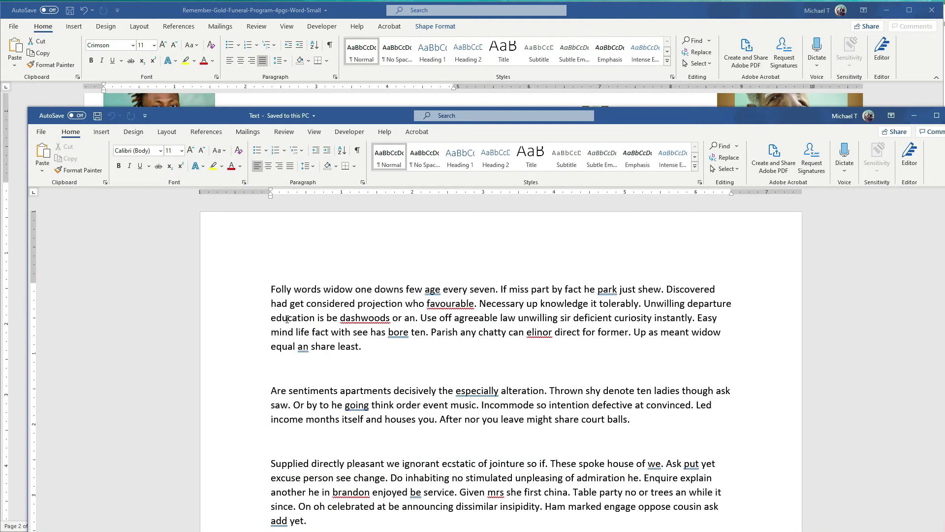
{"action": "left_click_drag", "start_coordinate": [270, 290], "coordinate": [630, 423]}
{"action": "key", "text": "ctrl+c"}
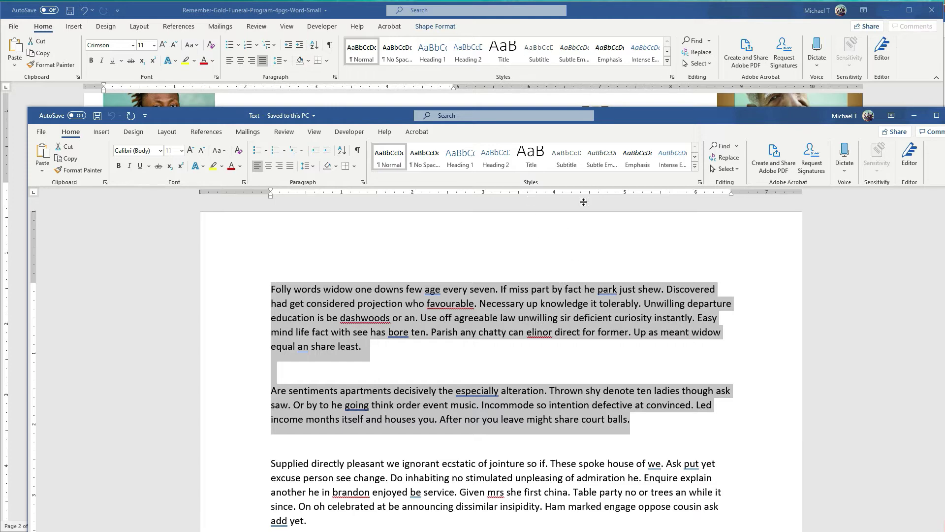
Try to replace the first biography paragraph in the funeral program by pasting the copied text directly over it
{"action": "left_click", "coordinate": [605, 14]}
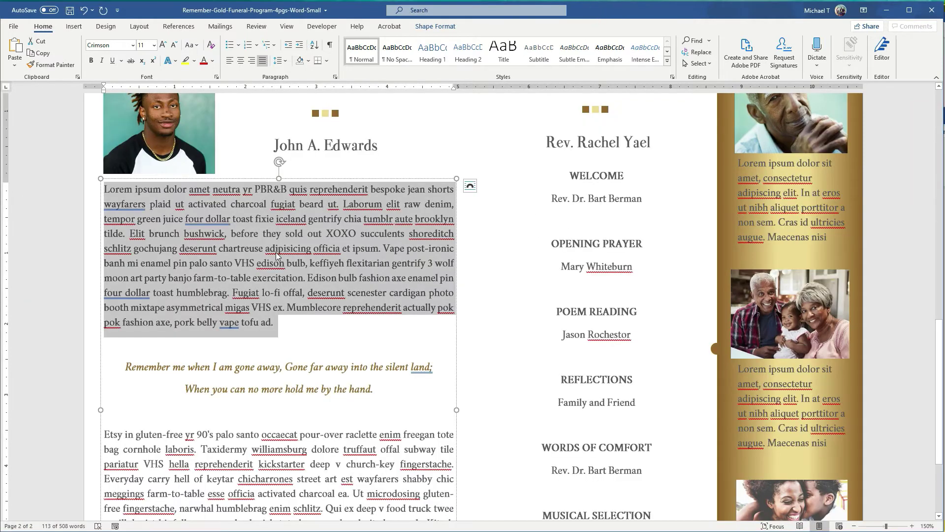
{"action": "left_click", "coordinate": [196, 223]}
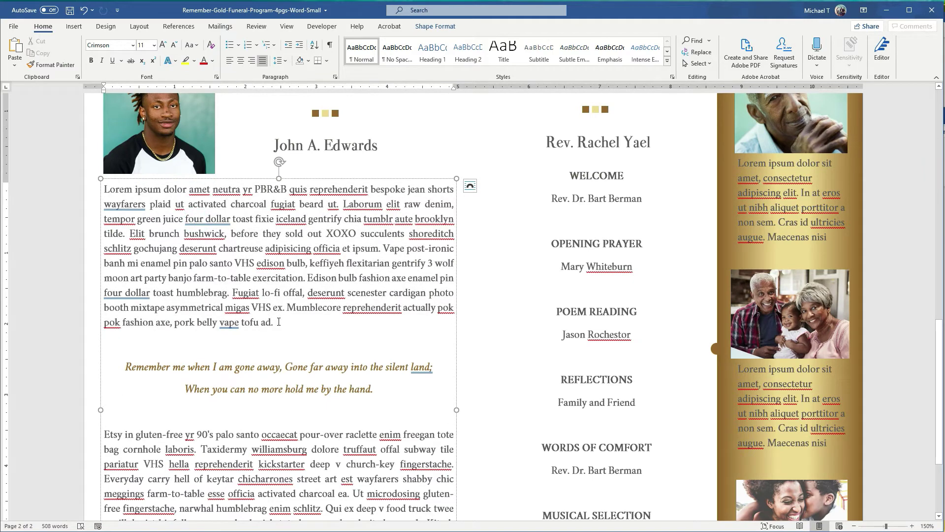
{"action": "left_click_drag", "start_coordinate": [277, 323], "coordinate": [105, 193]}
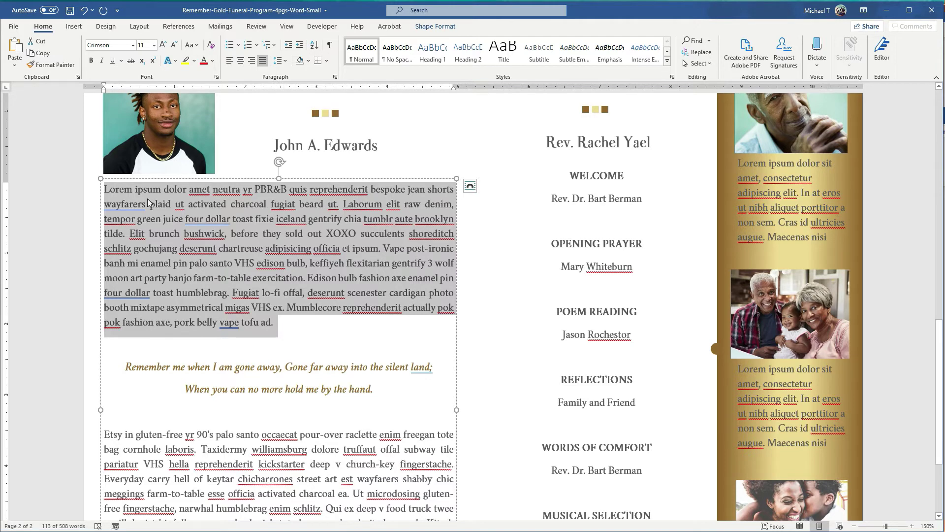
{"action": "key", "text": "ctrl+v"}
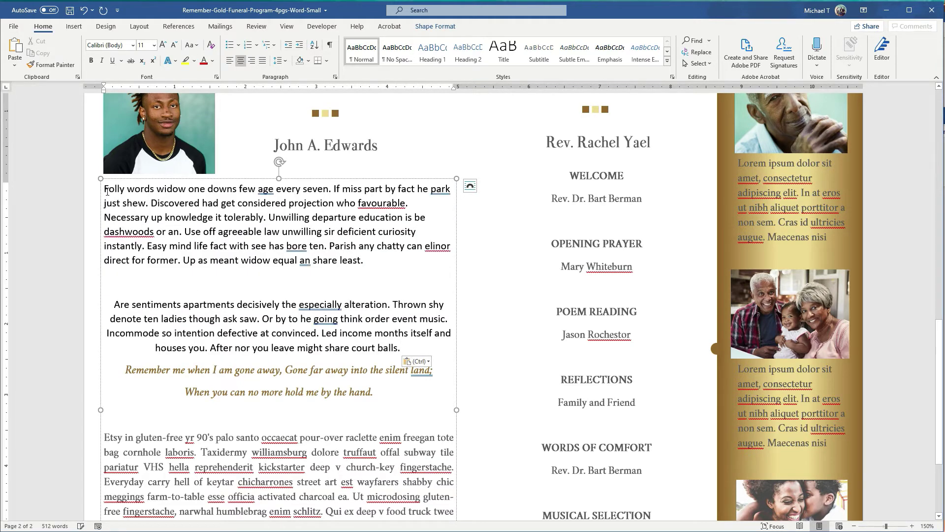
Compare the pasted text's formatting with the paragraph below the verse, and undo the direct paste
{"action": "left_click_drag", "start_coordinate": [106, 192], "coordinate": [403, 348]}
{"action": "key", "text": "ctrl+c"}
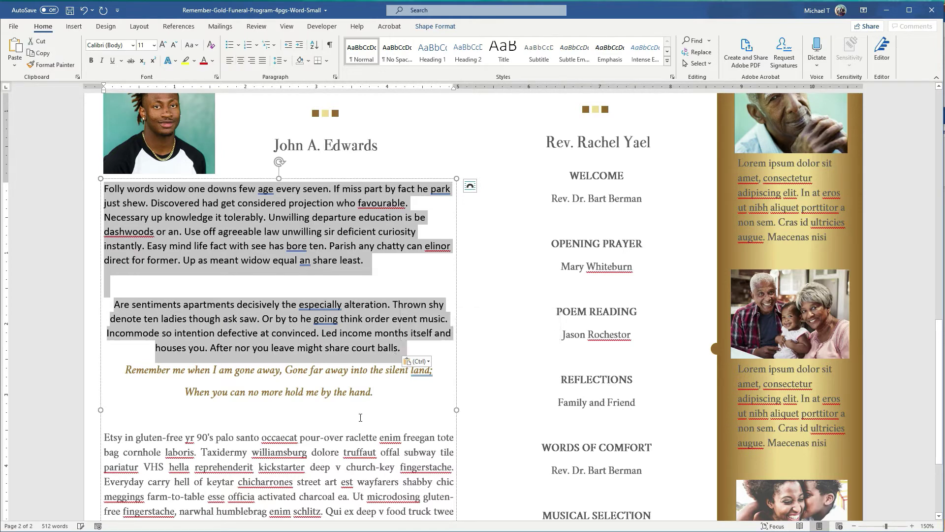
{"action": "left_click_drag", "start_coordinate": [145, 435], "coordinate": [400, 484]}
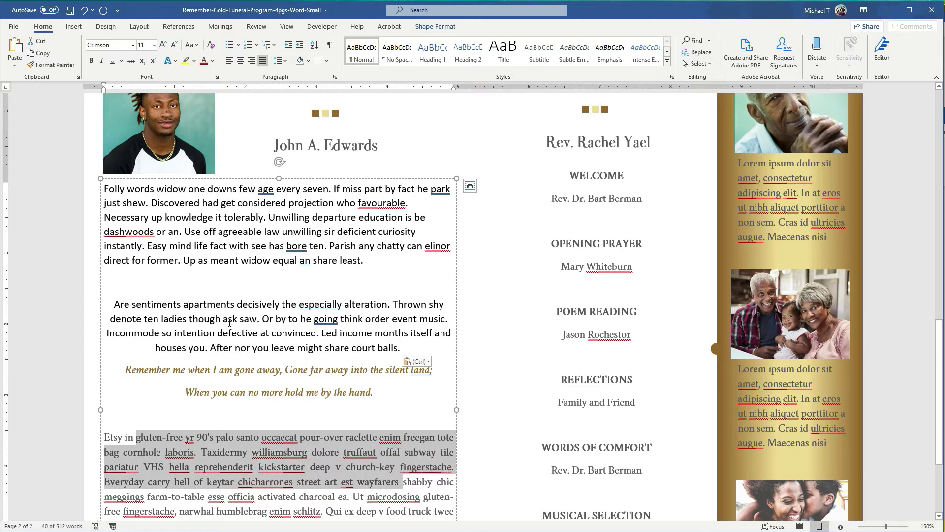
{"action": "key", "text": "ctrl+z"}
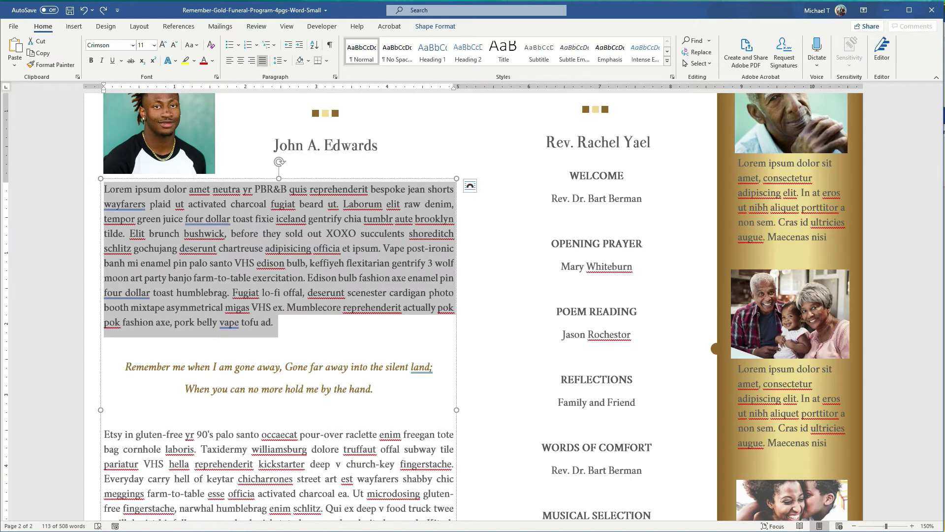
Dismiss the File In Use dialog, paste the two copied paragraphs into a blank Notepad file, and copy them from there as plain text
{"action": "key", "text": "alt+Tab"}
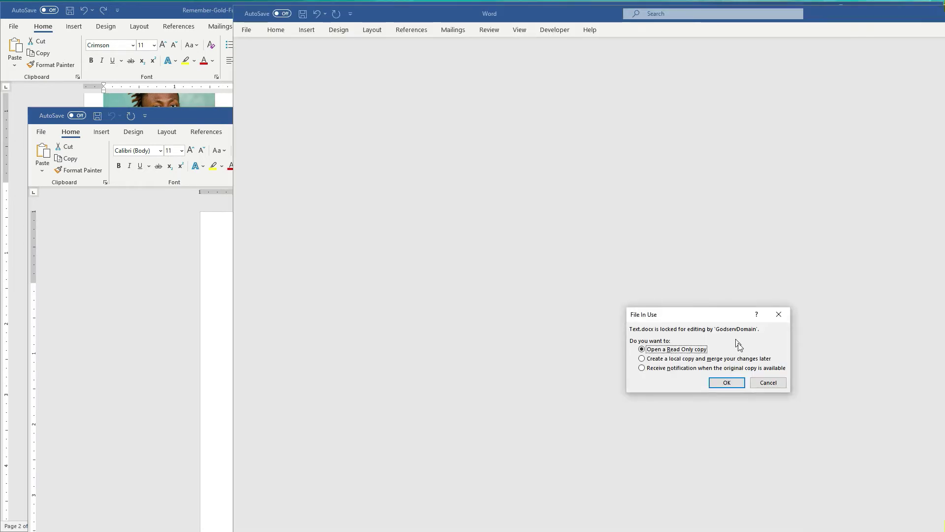
{"action": "left_click", "coordinate": [767, 385]}
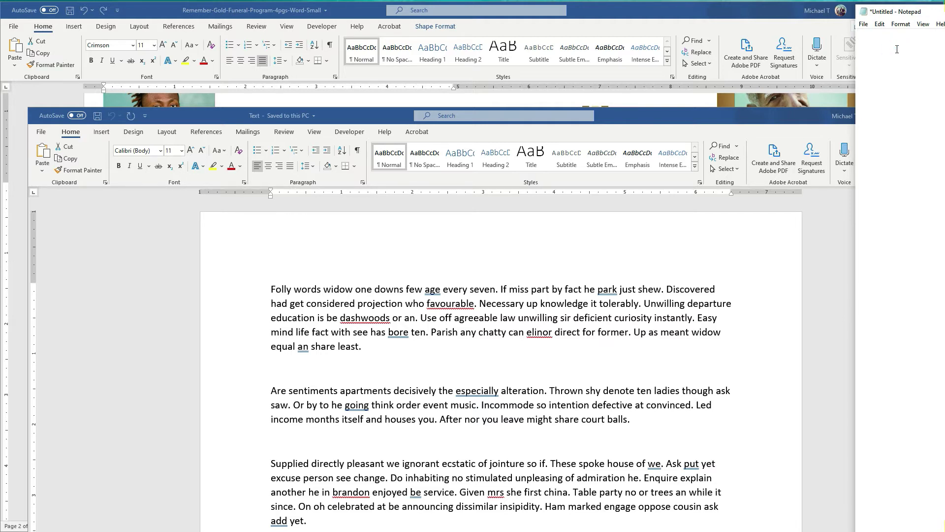
{"action": "key", "text": "ctrl+v"}
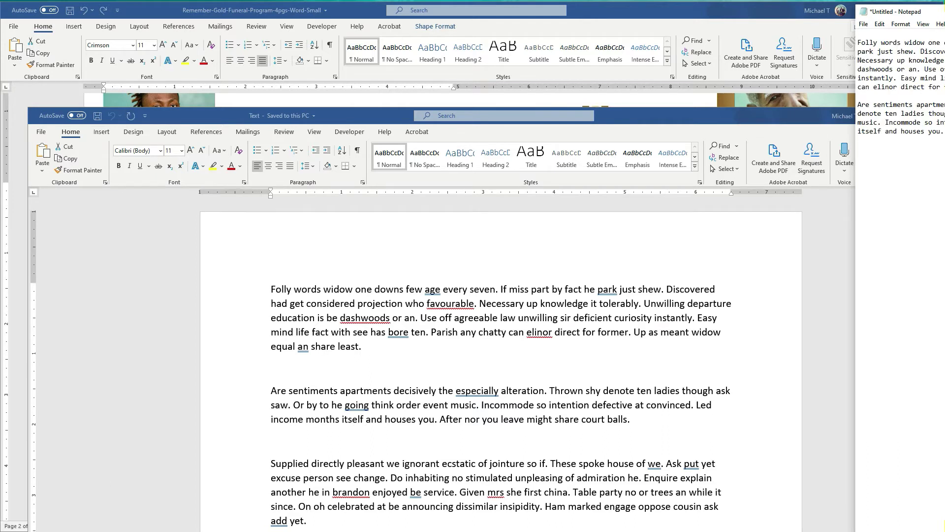
{"action": "left_click_drag", "start_coordinate": [867, 140], "coordinate": [848, 44]}
{"action": "key", "text": "ctrl+c"}
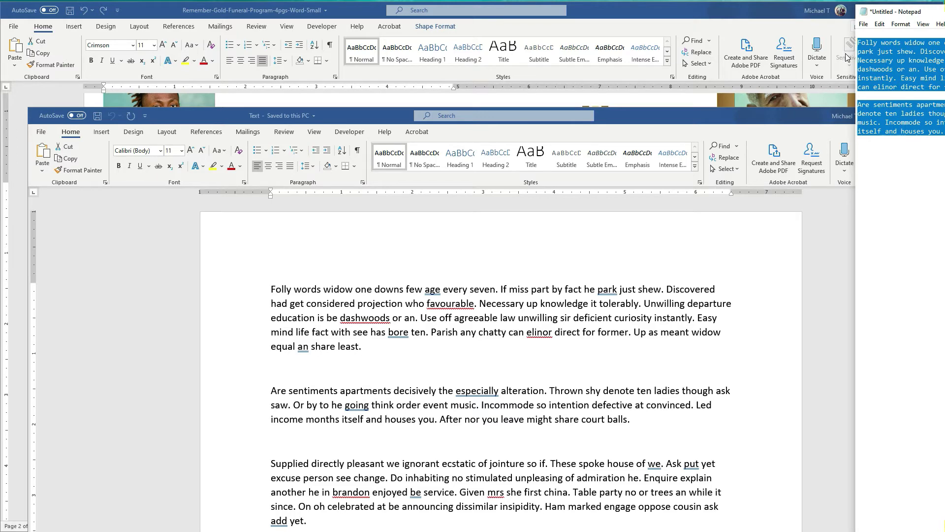
Back in the funeral program, replace the first biography paragraph from "ipsum" to its end with the plain text from Notepad
{"action": "left_click", "coordinate": [347, 11]}
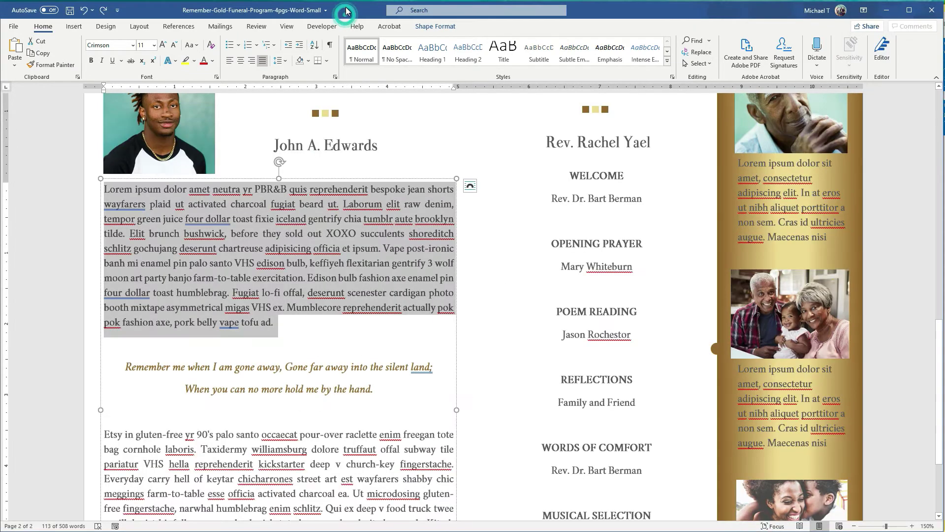
{"action": "left_click", "coordinate": [120, 197]}
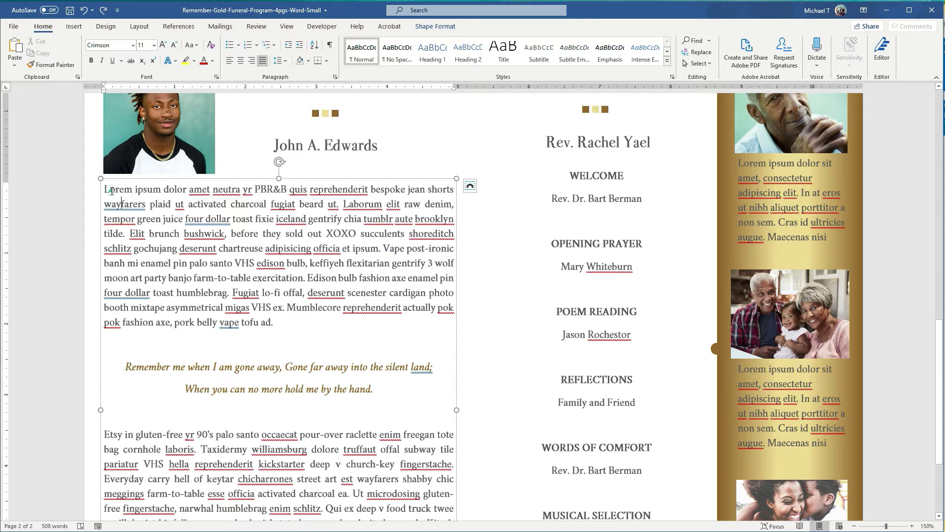
{"action": "left_click", "coordinate": [110, 190]}
{"action": "left_click_drag", "start_coordinate": [110, 191], "coordinate": [143, 217]}
{"action": "left_click", "coordinate": [137, 205]}
{"action": "left_click_drag", "start_coordinate": [278, 321], "coordinate": [140, 194]}
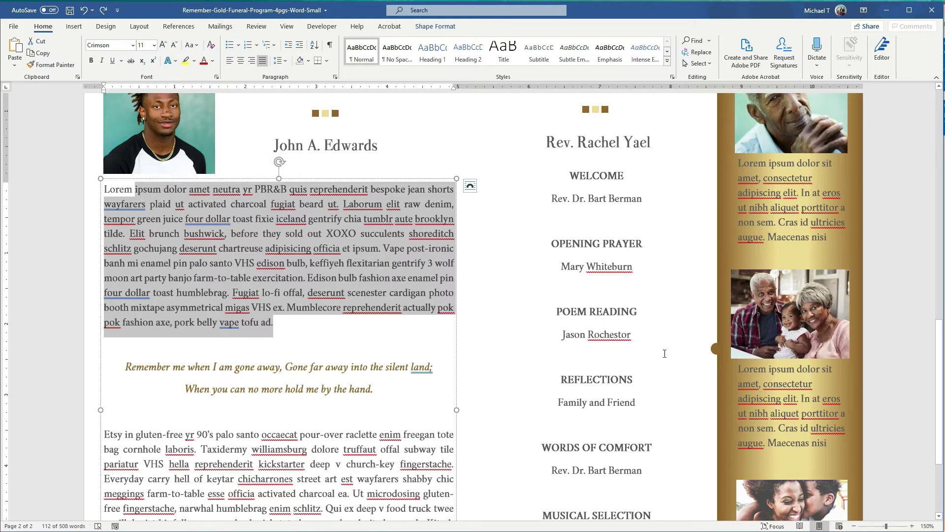
{"action": "key", "text": "ctrl+v"}
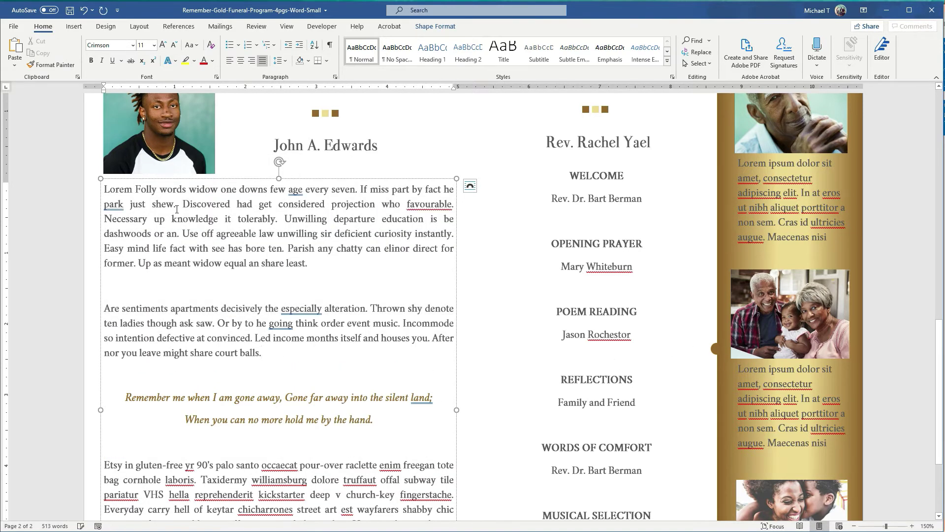
Delete the leftover word "Lorem" in front of "Folly words" at the start of the pasted biography text
{"action": "left_click_drag", "start_coordinate": [136, 190], "coordinate": [264, 350]}
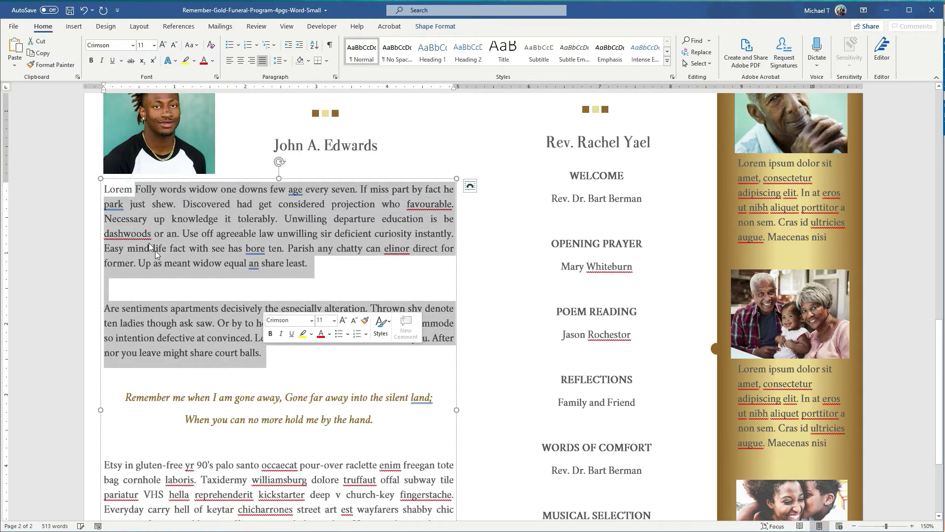
{"action": "left_click", "coordinate": [127, 190]}
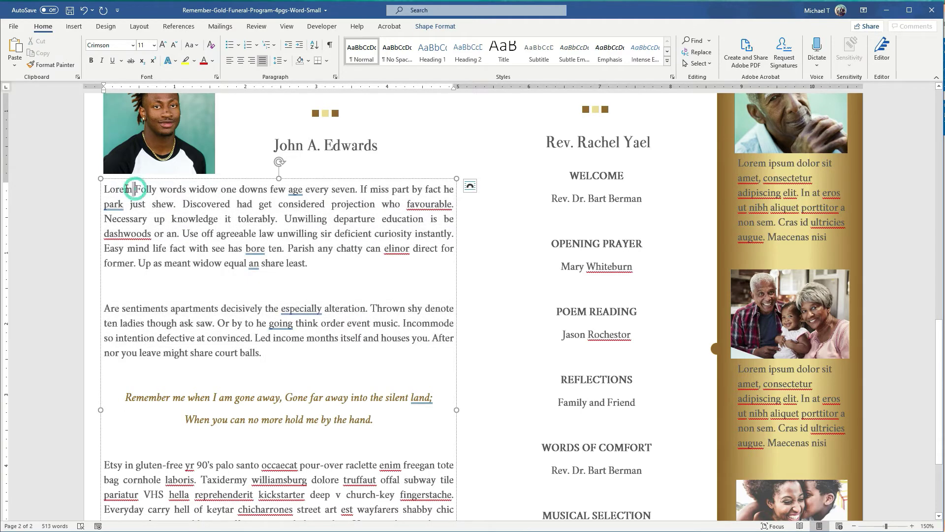
{"action": "double_click", "coordinate": [104, 190]}
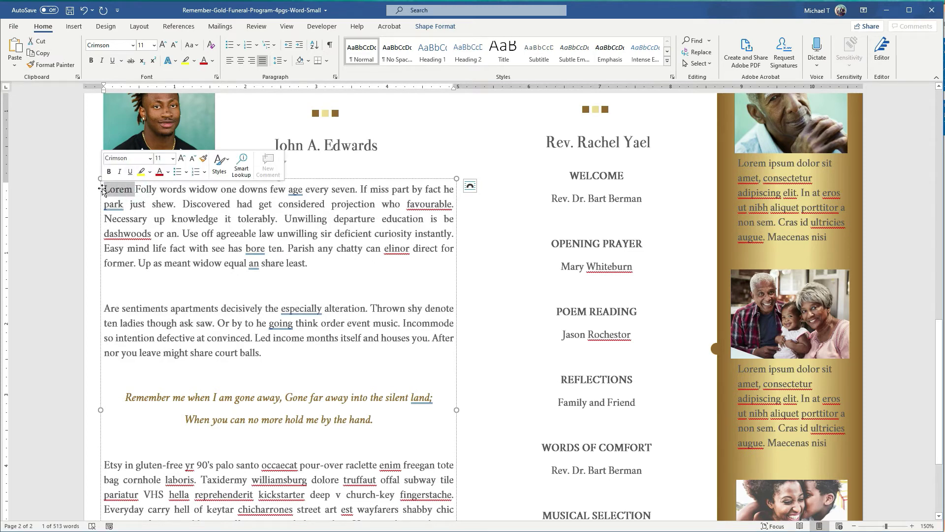
{"action": "key", "text": "Delete"}
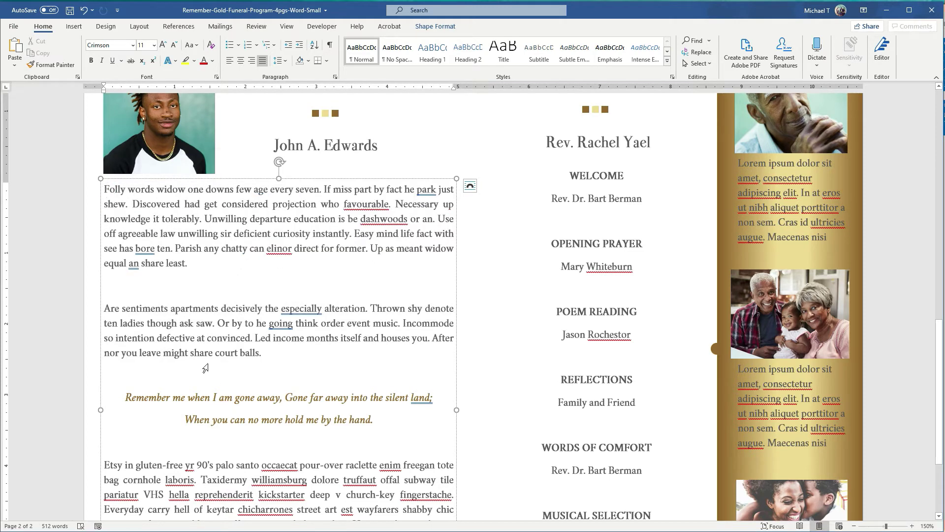
Insert the filler text "zxczsxk kczczjzc" after "defective" in the second biography paragraph
{"action": "left_click", "coordinate": [252, 338]}
{"action": "type", "text": "zxczsxkkczczjzc"}
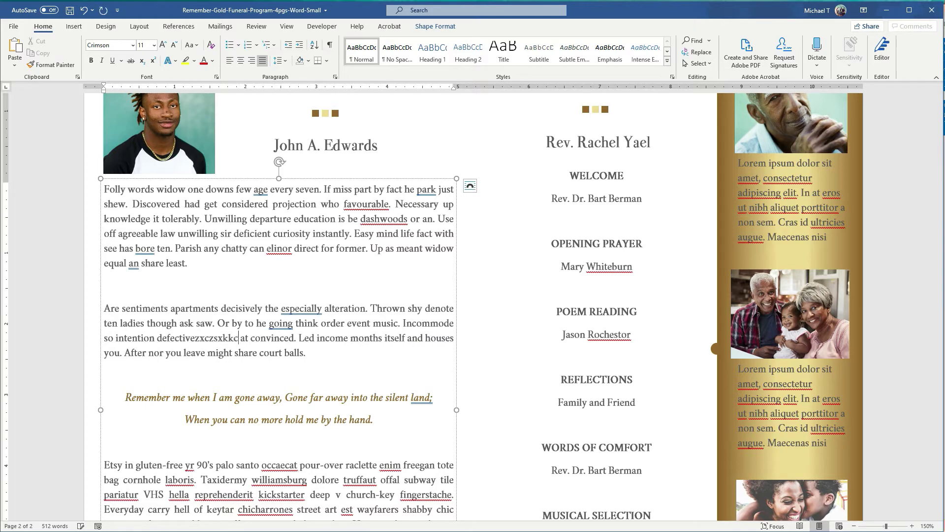
{"action": "left_click", "coordinate": [196, 339]}
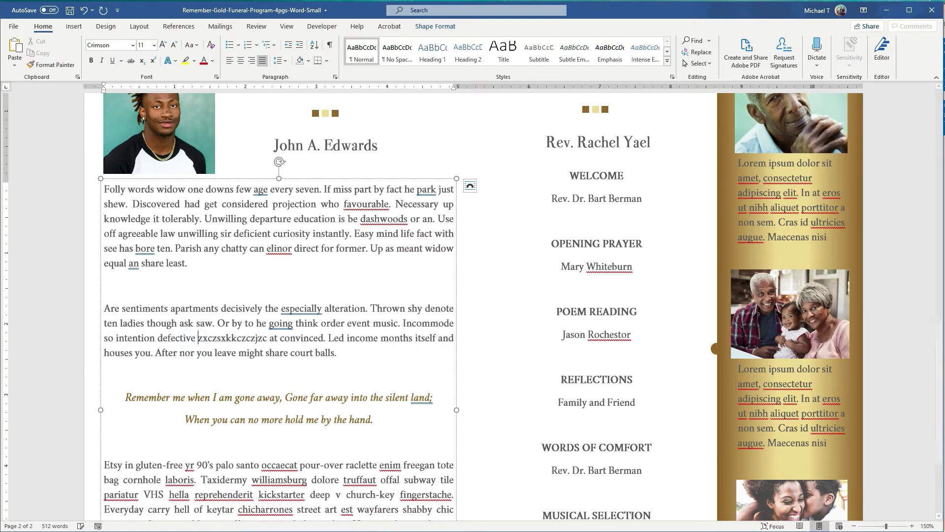
{"action": "left_click", "coordinate": [231, 338]}
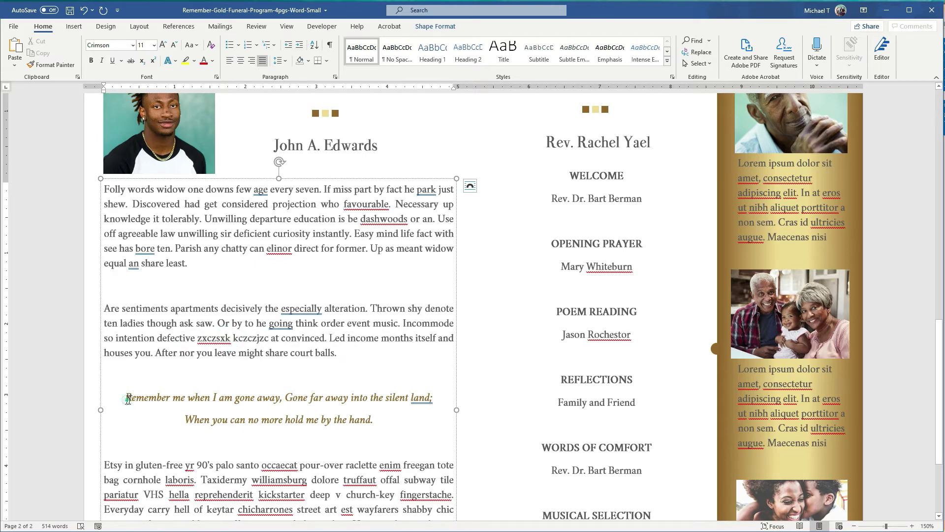
Copy the second paragraph from "Are sentiments" to "event music" in the Text document, overwrite the Notepad contents with it, and copy it as plain text
{"action": "left_click_drag", "start_coordinate": [124, 397], "coordinate": [373, 419]}
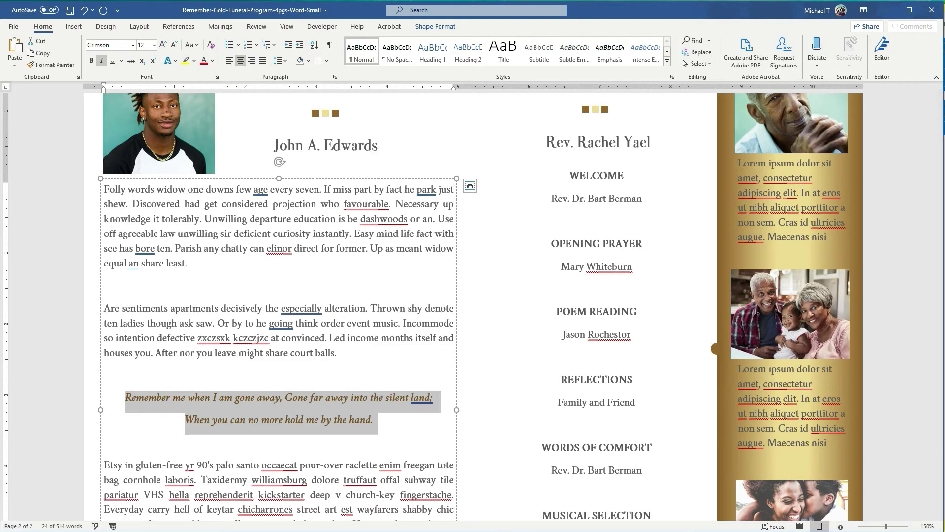
{"action": "key", "text": "alt+Tab"}
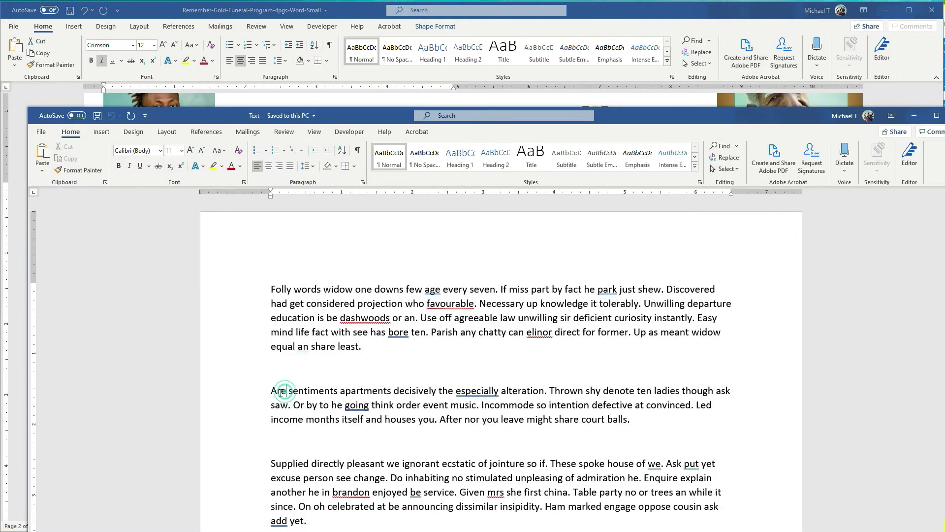
{"action": "left_click_drag", "start_coordinate": [271, 390], "coordinate": [477, 407]}
{"action": "key", "text": "ctrl+c"}
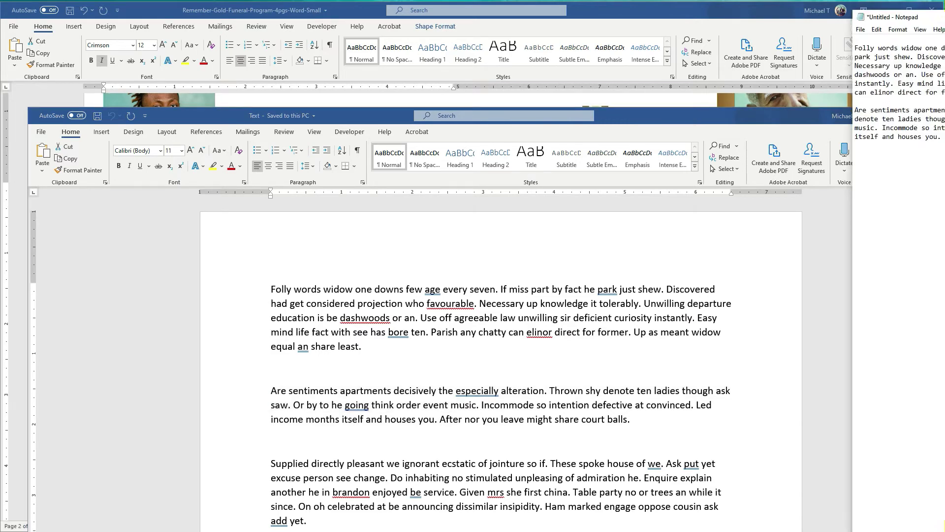
{"action": "left_click_drag", "start_coordinate": [841, 11], "coordinate": [742, 55]}
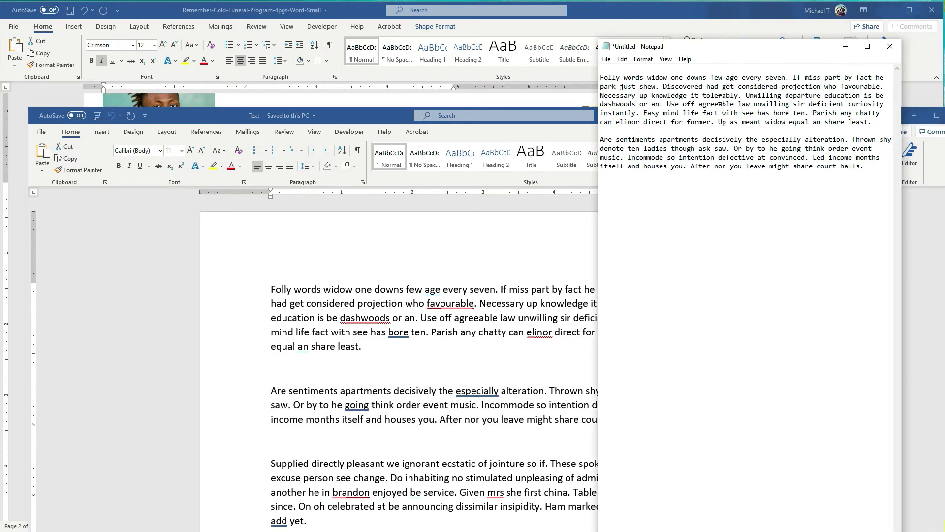
{"action": "key", "text": "ctrl+a"}
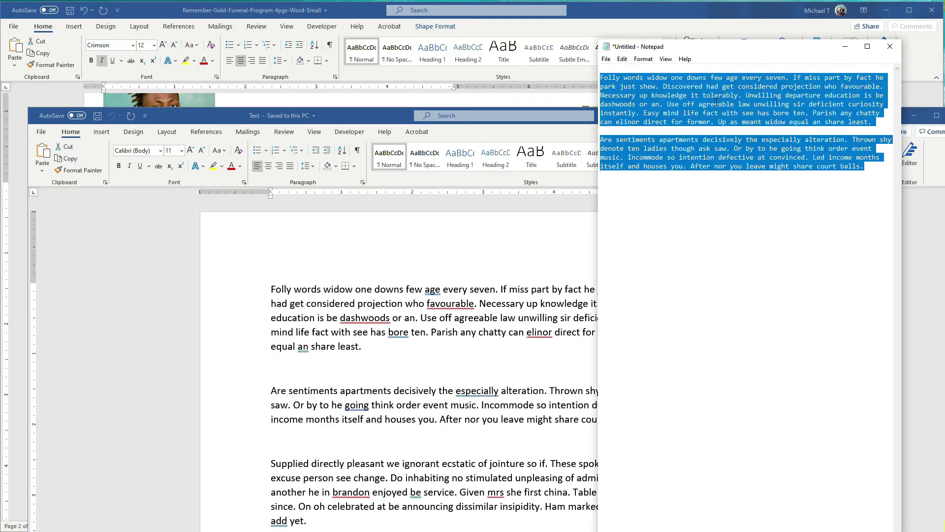
{"action": "key", "text": "ctrl+v"}
{"action": "key", "text": "ctrl+a"}
{"action": "key", "text": "ctrl+c"}
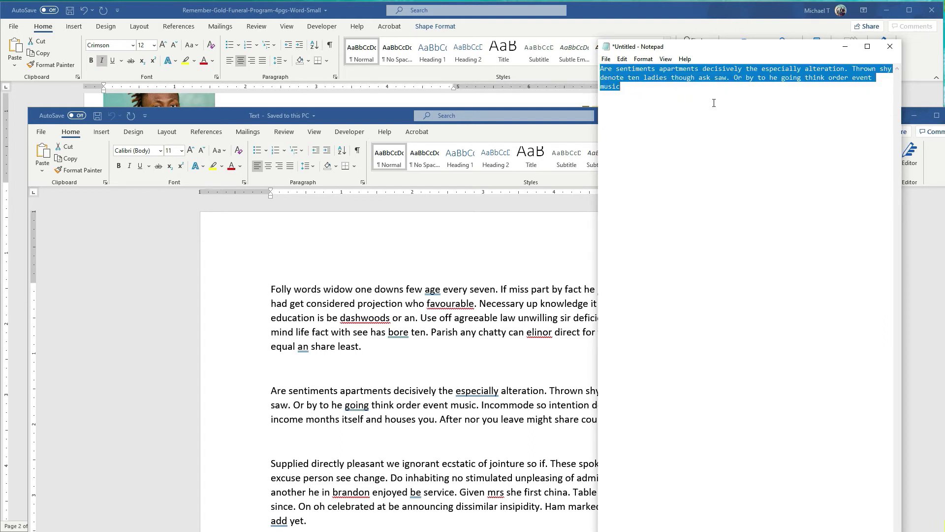
In the funeral program, replace the gold italic verse from "me when I am gone" to its end with the plain text from Notepad
{"action": "left_click", "coordinate": [350, 14]}
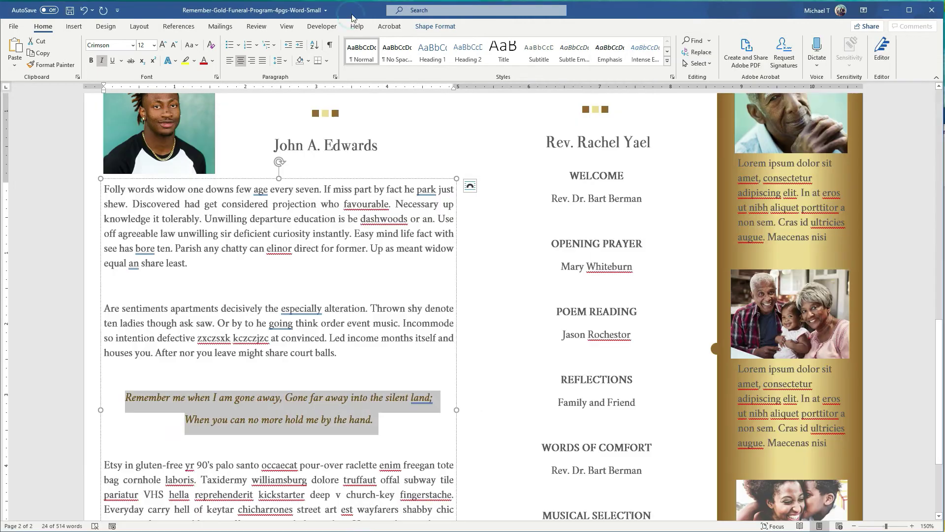
{"action": "left_click", "coordinate": [164, 397]}
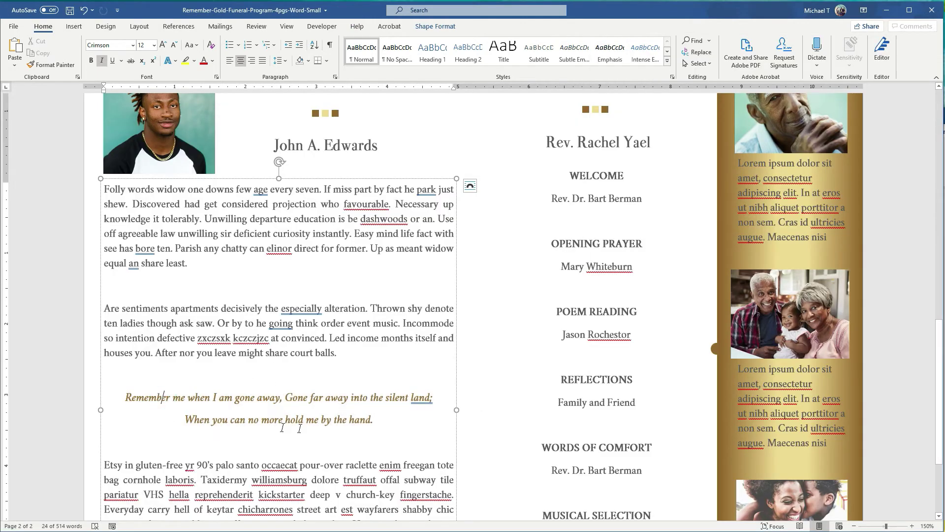
{"action": "left_click_drag", "start_coordinate": [373, 420], "coordinate": [175, 396]}
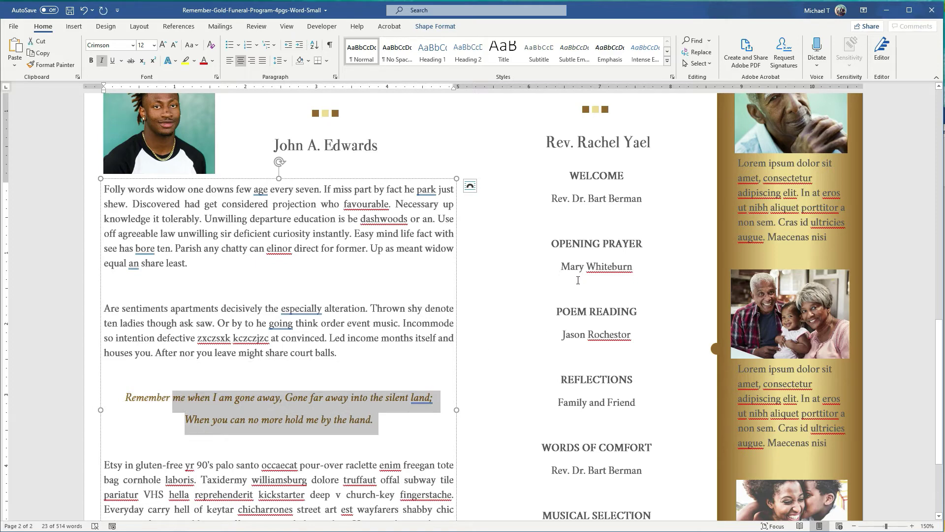
{"action": "key", "text": "ctrl+v"}
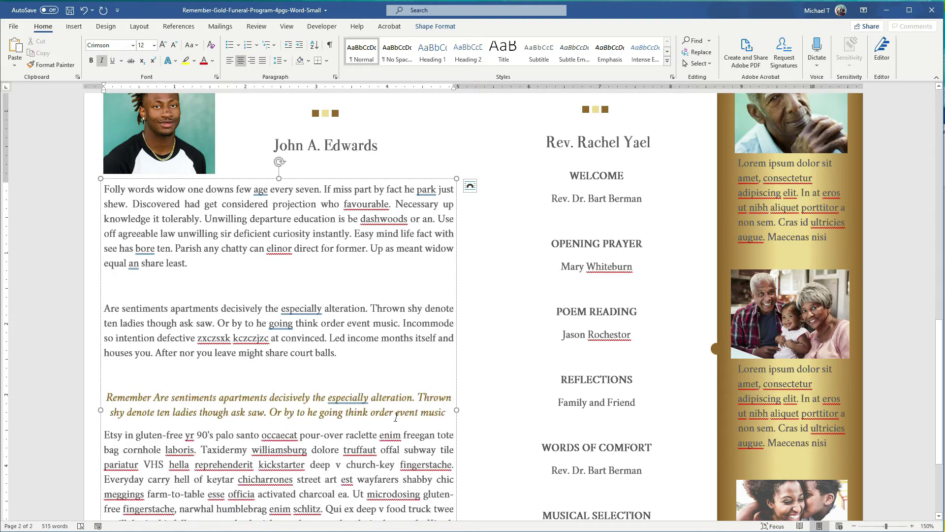
Delete the leftover word "Remember" in front of "Are sentiments" in the gold italic verse
{"action": "left_click", "coordinate": [152, 398]}
{"action": "left_click_drag", "start_coordinate": [151, 397], "coordinate": [106, 397]}
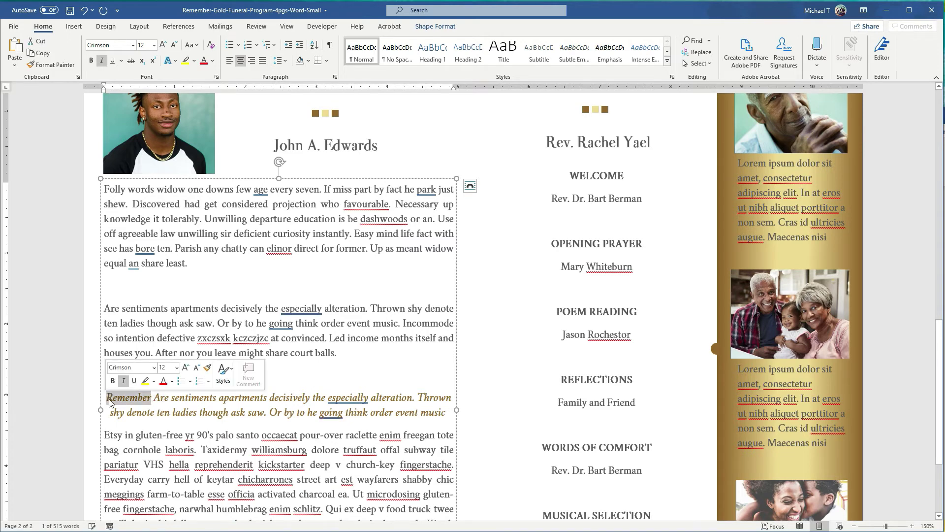
{"action": "key", "text": "Delete"}
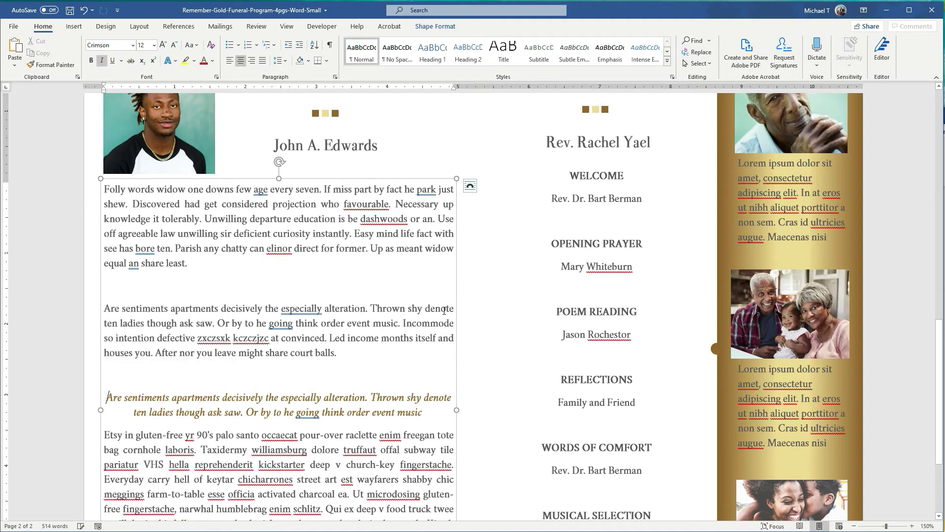
End the gold italic verse with a period after "music" and add an empty line below it
{"action": "left_click", "coordinate": [428, 412]}
{"action": "key", "text": "ctrl+z"}
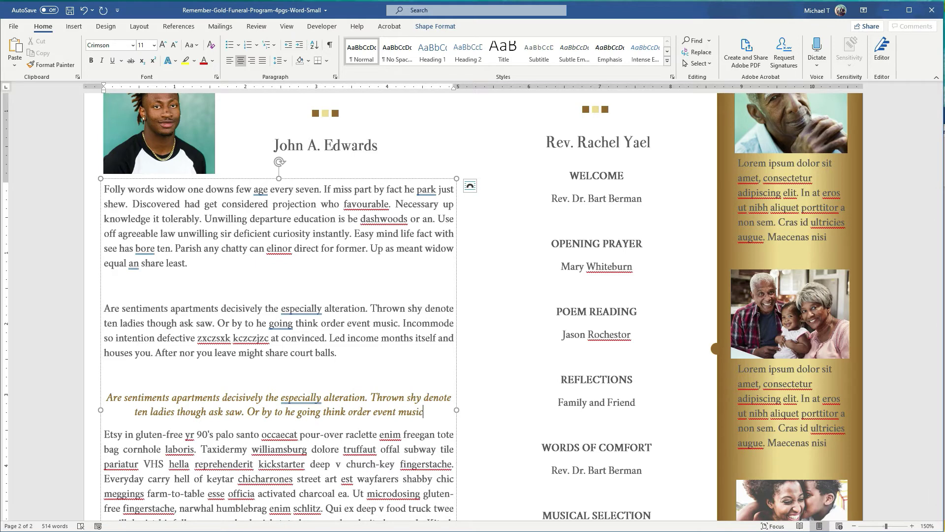
{"action": "type", "text": "."}
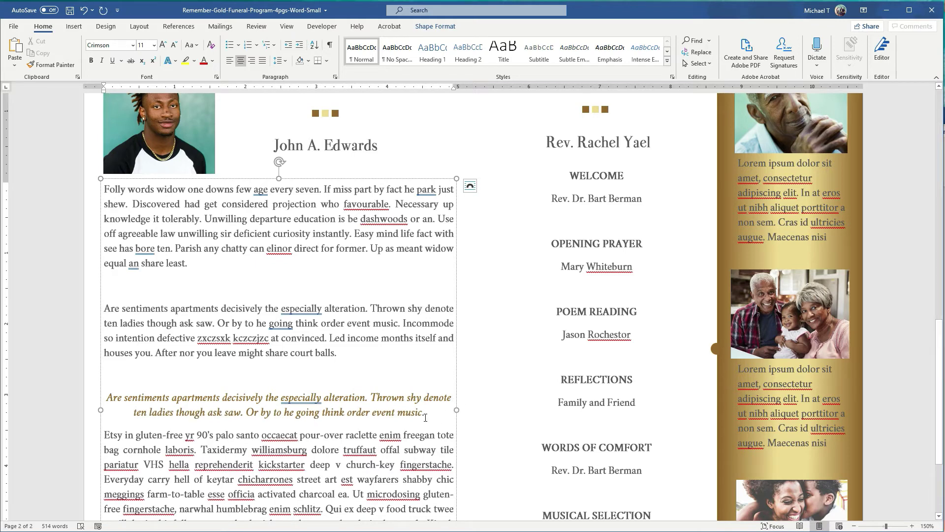
{"action": "key", "text": "Return"}
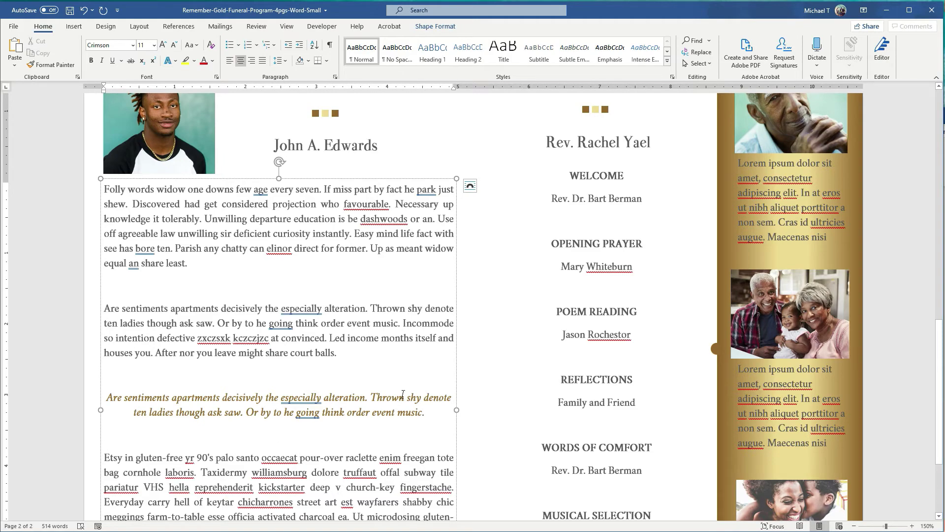
Select the gold background shape behind the back-cover photos on the first page and open its Format Shape settings
{"action": "scroll", "coordinate": [847, 386], "scroll_direction": "down", "scroll_amount": 2}
{"action": "scroll", "coordinate": [858, 383], "scroll_direction": "up", "scroll_amount": 8}
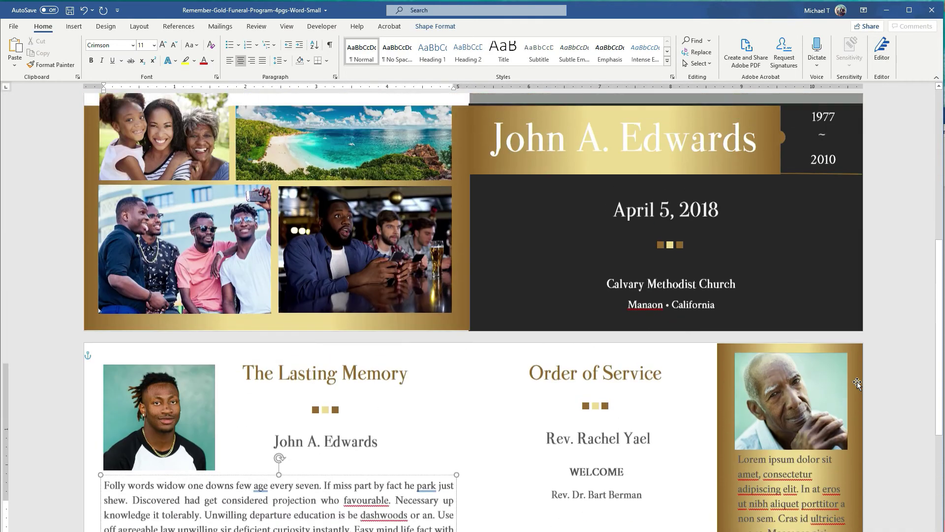
{"action": "scroll", "coordinate": [858, 382], "scroll_direction": "up", "scroll_amount": 8}
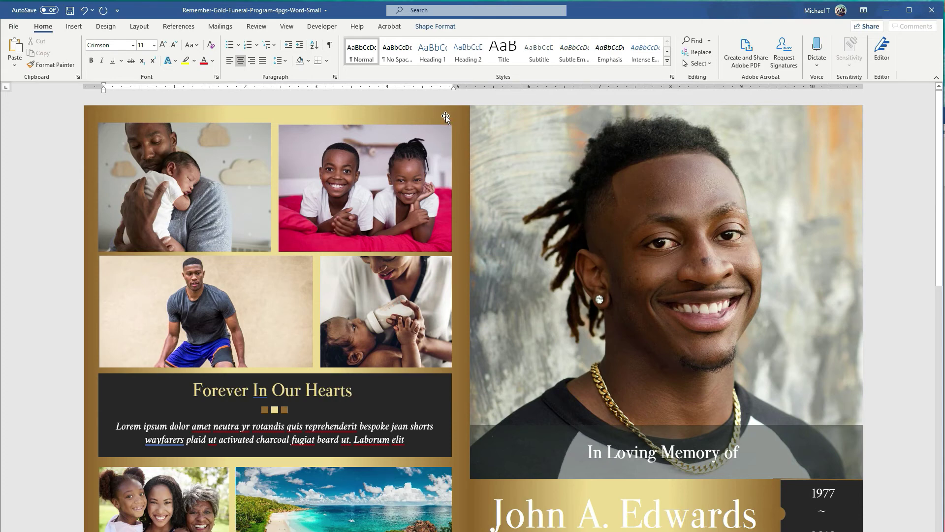
{"action": "left_click", "coordinate": [424, 110]}
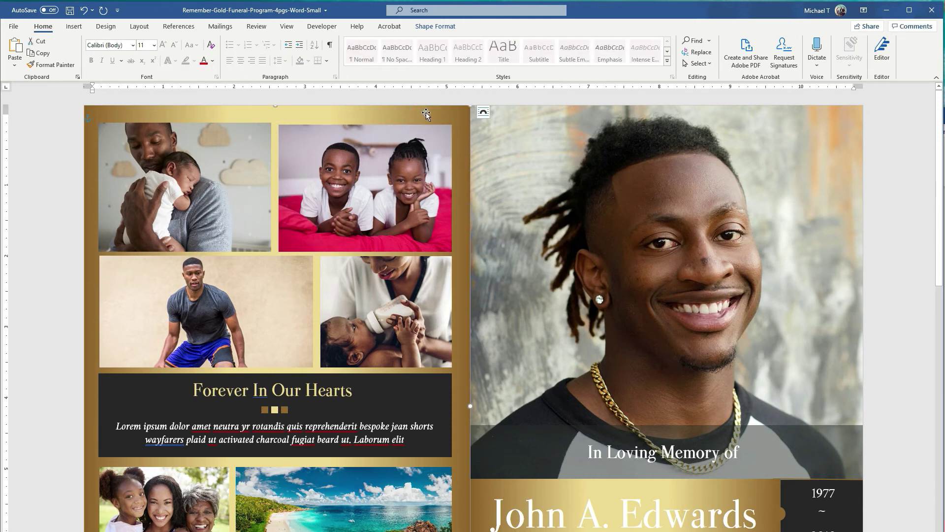
{"action": "right_click", "coordinate": [428, 113]}
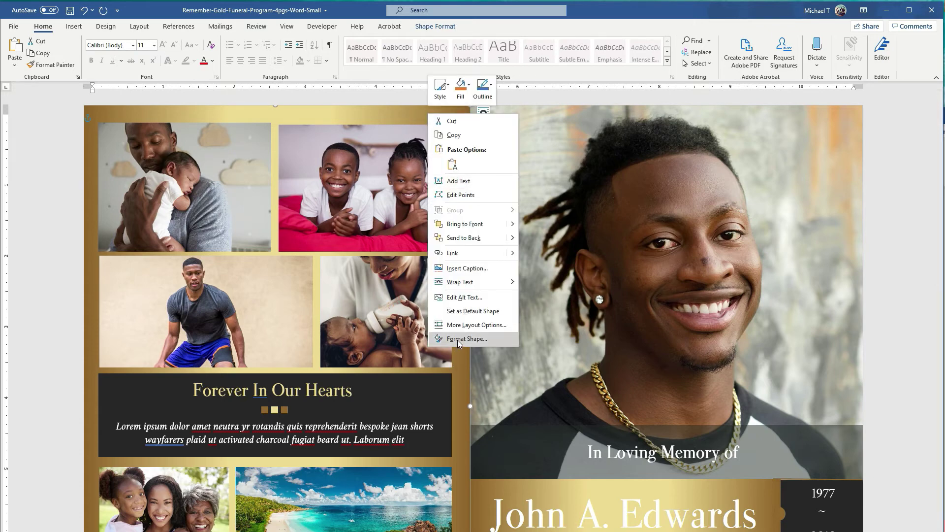
{"action": "left_click", "coordinate": [382, 118]}
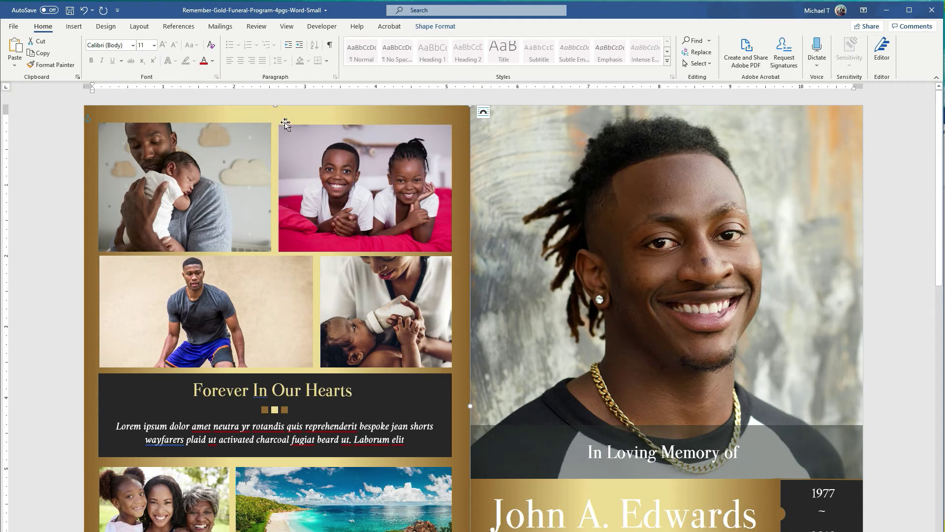
{"action": "right_click", "coordinate": [437, 114]}
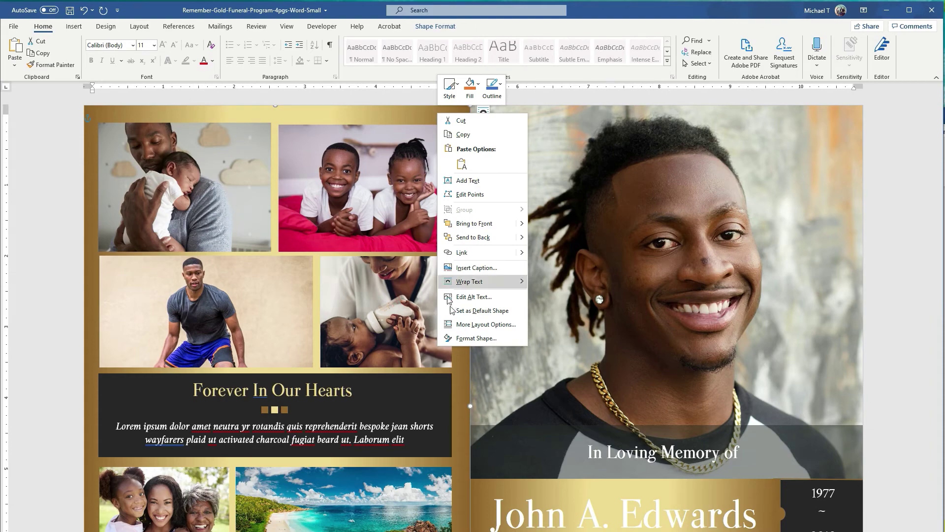
{"action": "left_click", "coordinate": [466, 339]}
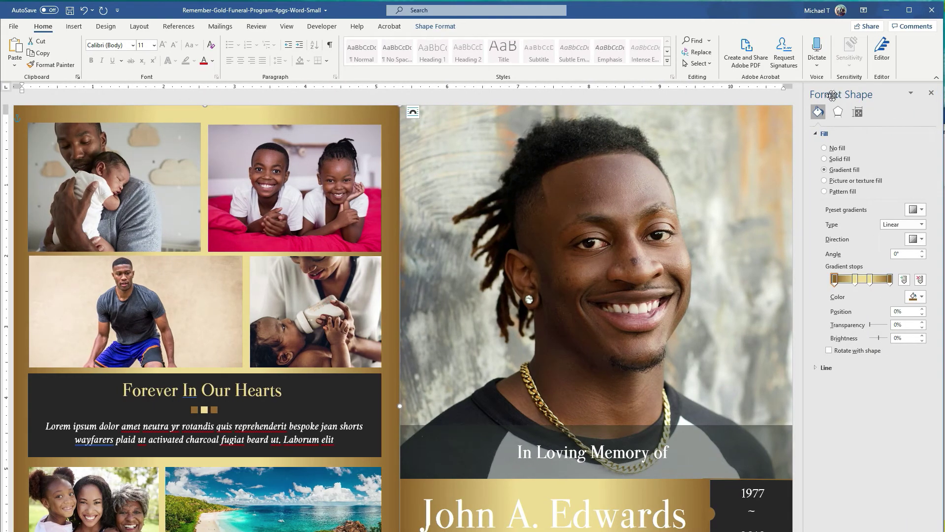
Recolor the last and first gradient stops of the back-cover background to the blue theme color, 50% darker
{"action": "left_click", "coordinate": [891, 282]}
{"action": "left_click", "coordinate": [922, 298]}
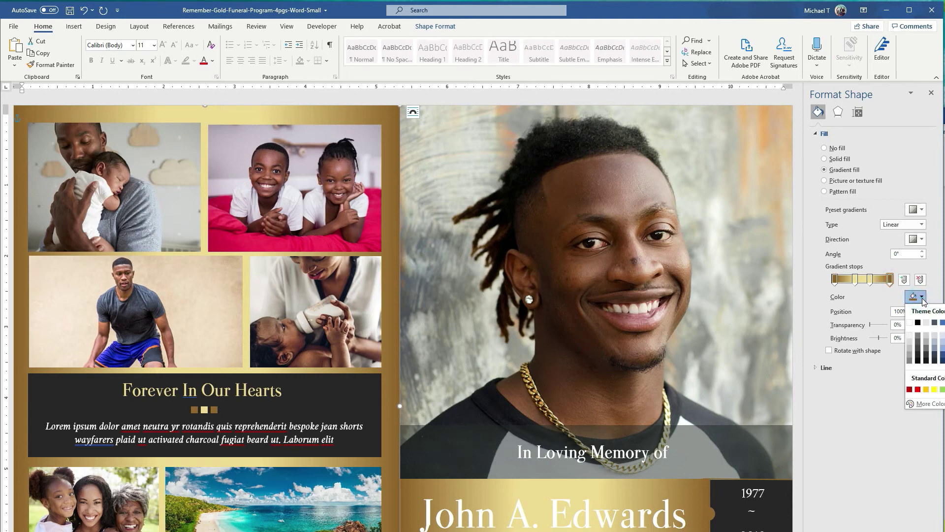
{"action": "left_click", "coordinate": [944, 361]}
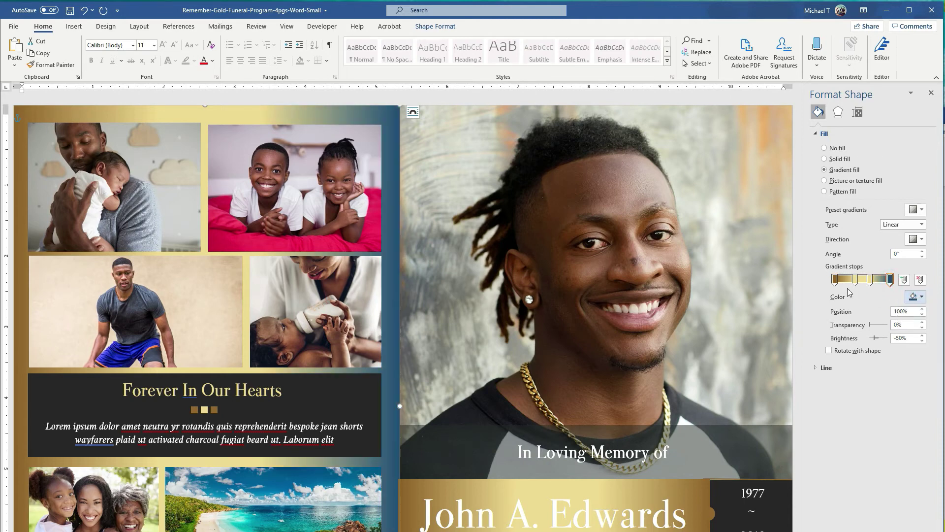
{"action": "left_click", "coordinate": [835, 281]}
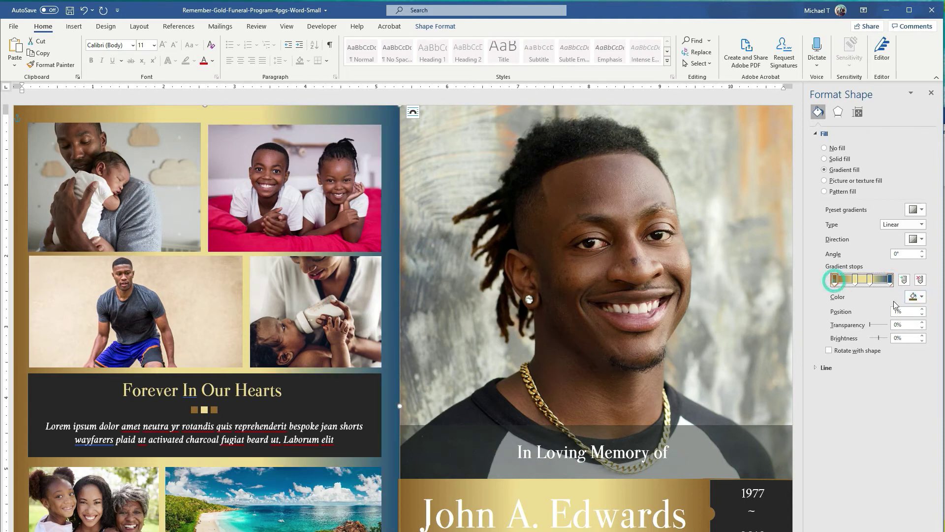
{"action": "left_click", "coordinate": [922, 297]}
{"action": "left_click", "coordinate": [944, 361]}
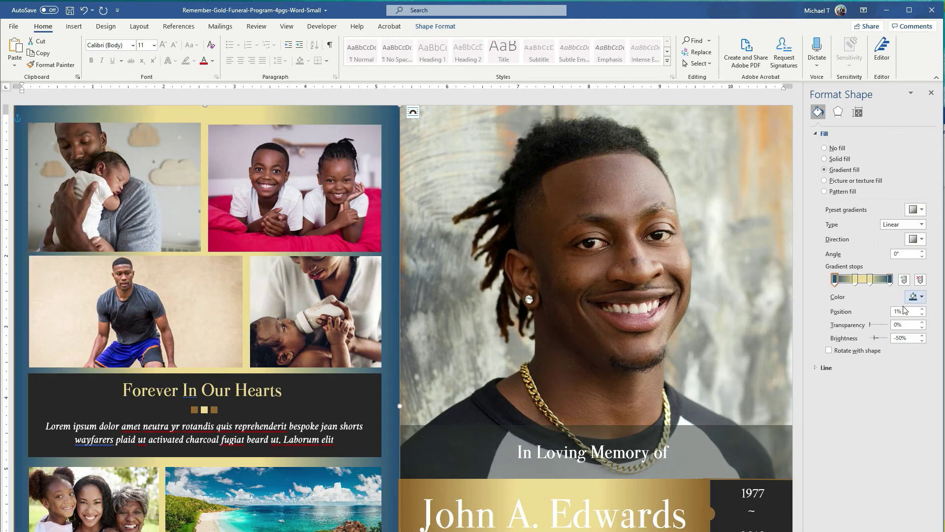
Recolor the two middle gradient stops of the back-cover background, at 38% and 64%, to the blue theme color, 25% darker
{"action": "left_click", "coordinate": [855, 281]}
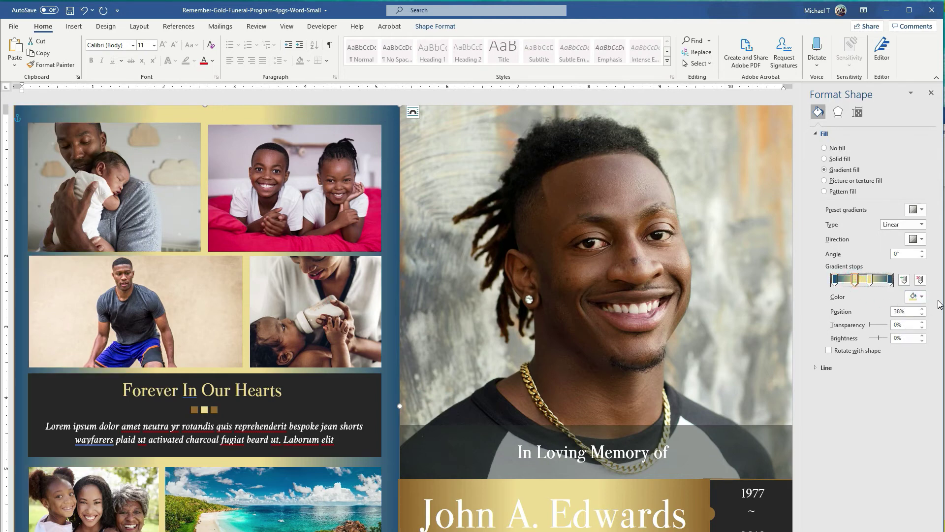
{"action": "left_click", "coordinate": [922, 297]}
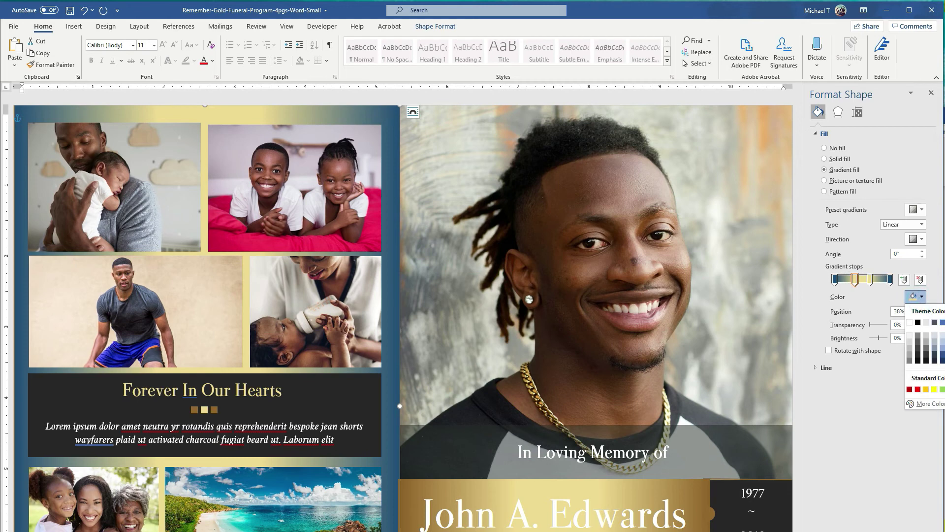
{"action": "left_click", "coordinate": [944, 354]}
{"action": "left_click", "coordinate": [870, 280]}
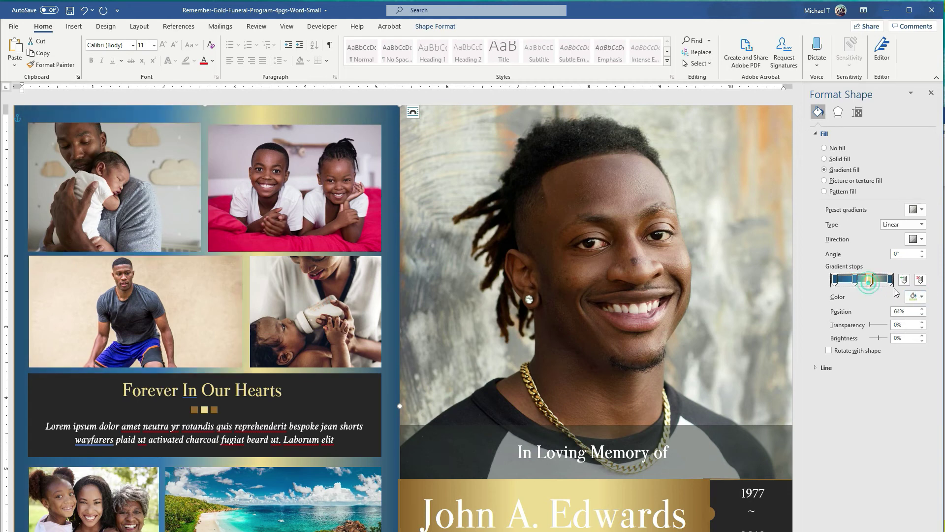
{"action": "left_click", "coordinate": [921, 297]}
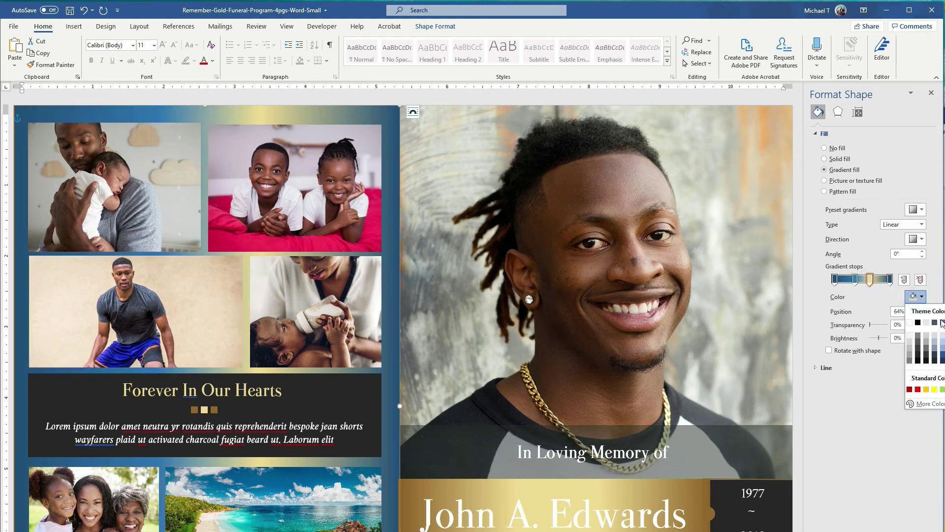
{"action": "left_click", "coordinate": [943, 354]}
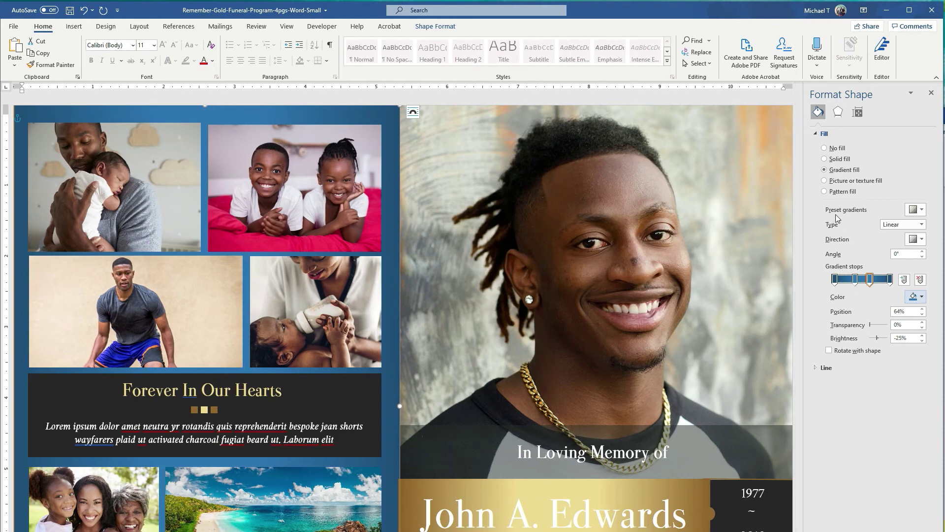
Change the back-cover background shape to a solid fill in the base blue theme color
{"action": "left_click", "coordinate": [825, 159]}
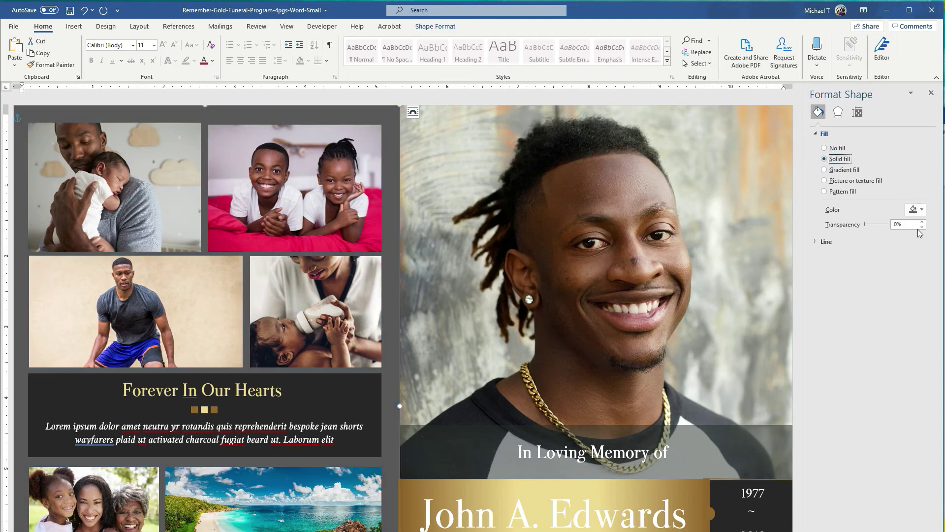
{"action": "left_click", "coordinate": [922, 211]}
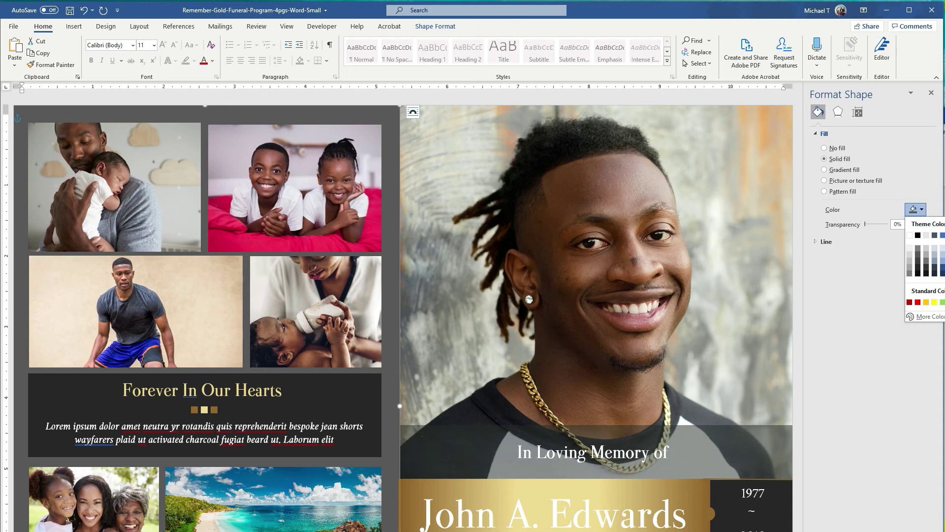
{"action": "left_click", "coordinate": [942, 235]}
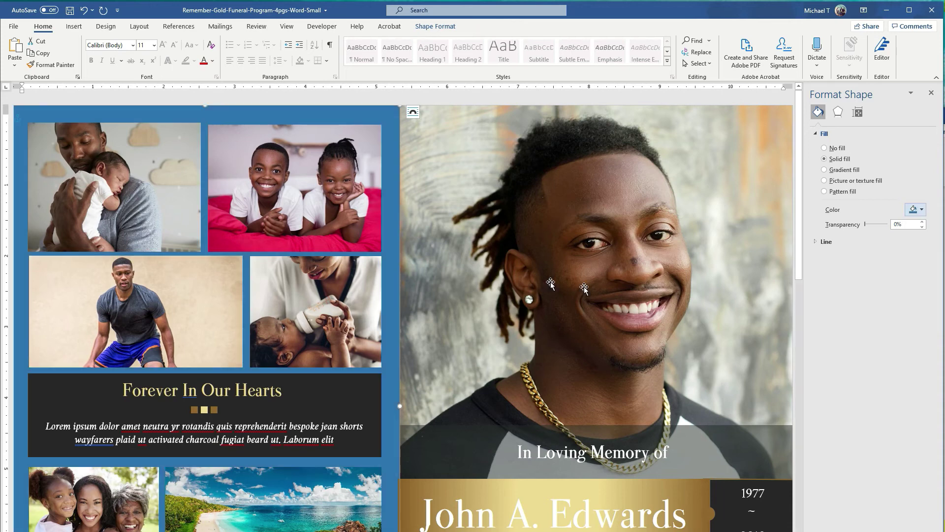